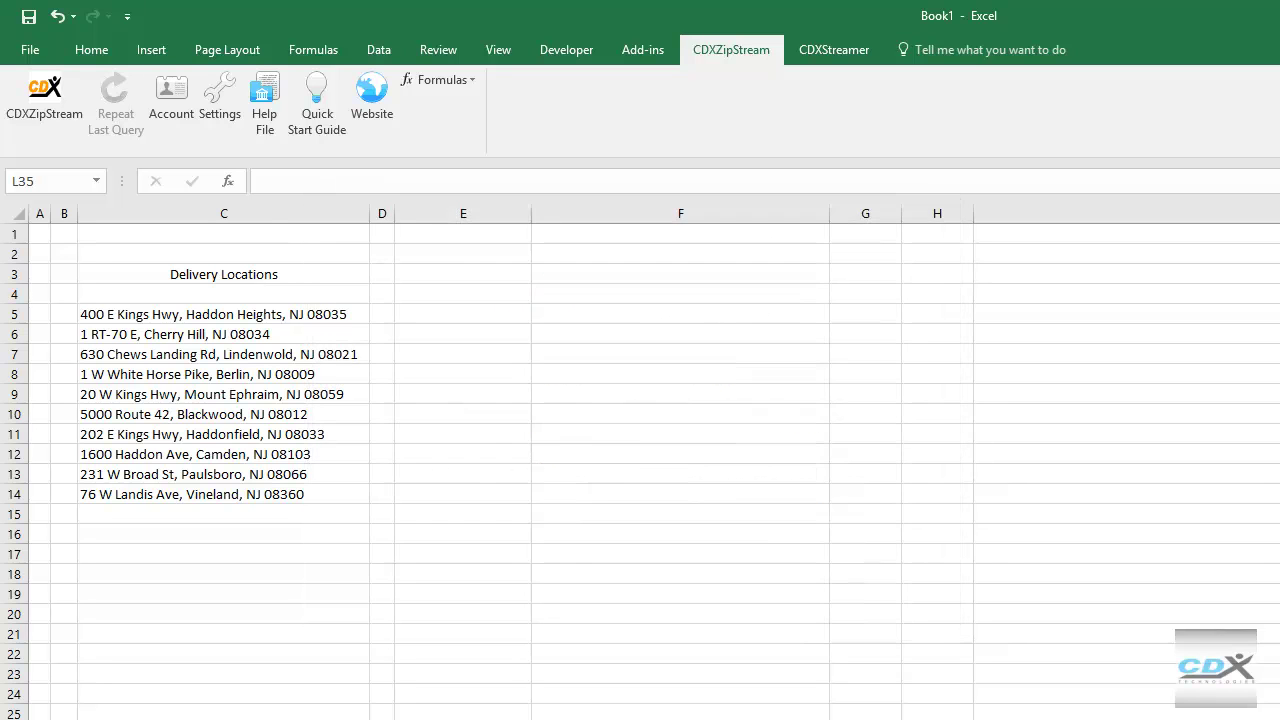
Step: Insert a CDXRouteBing function at E5 with addresses C5:C14 as Address 1
{"action": "left_click", "coordinate": [354, 314]}
{"action": "left_click_drag", "start_coordinate": [354, 314], "coordinate": [346, 490]}
{"action": "left_click", "coordinate": [491, 316]}
{"action": "right_click", "coordinate": [491, 317]}
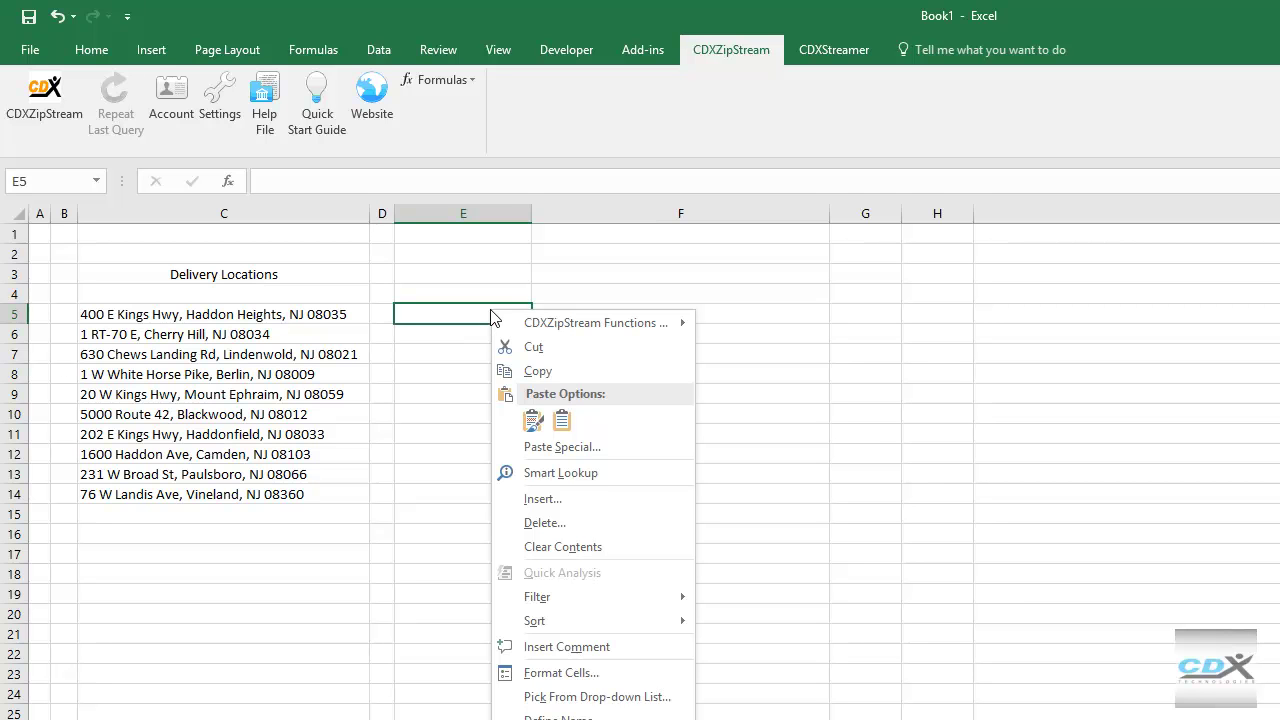
{"action": "mouse_move", "coordinate": [568, 324]}
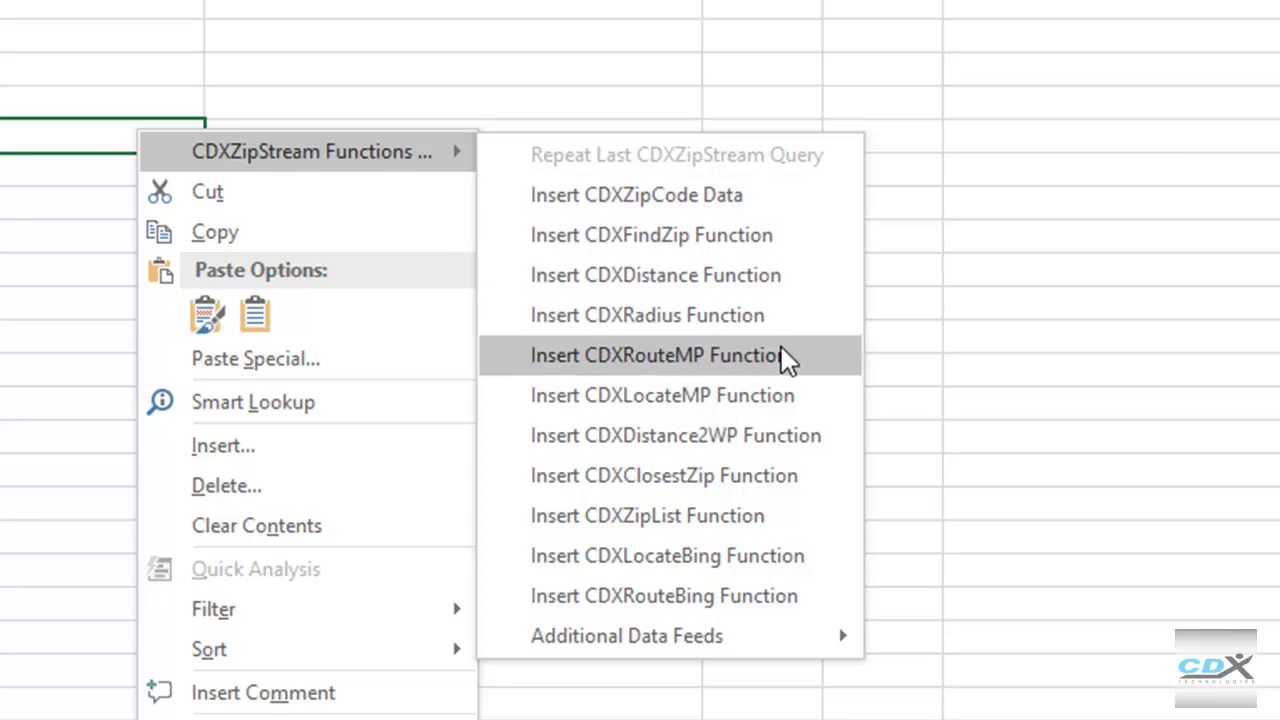
{"action": "left_click", "coordinate": [823, 600]}
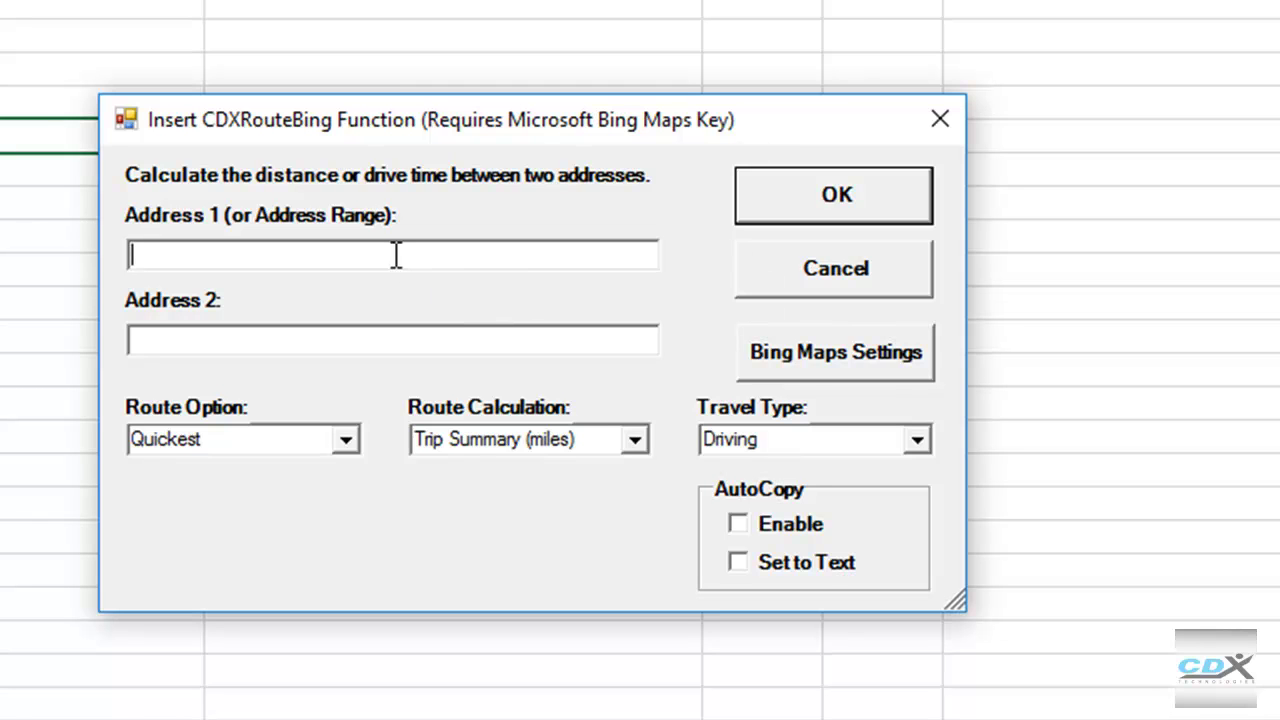
{"action": "type", "text": "C5:C14"}
Step: Keep the Quickest route, Trip Summary (miles) calculation and Driving travel type
{"action": "left_click", "coordinate": [350, 446]}
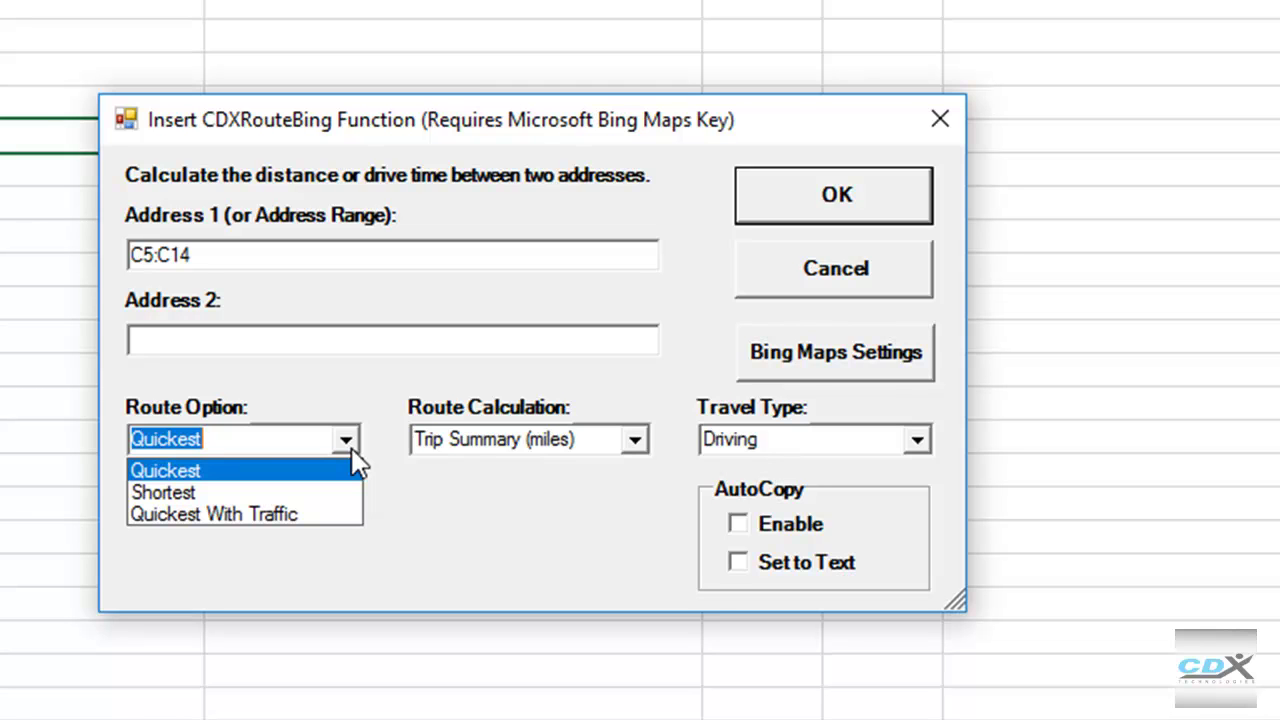
{"action": "left_click", "coordinate": [351, 448]}
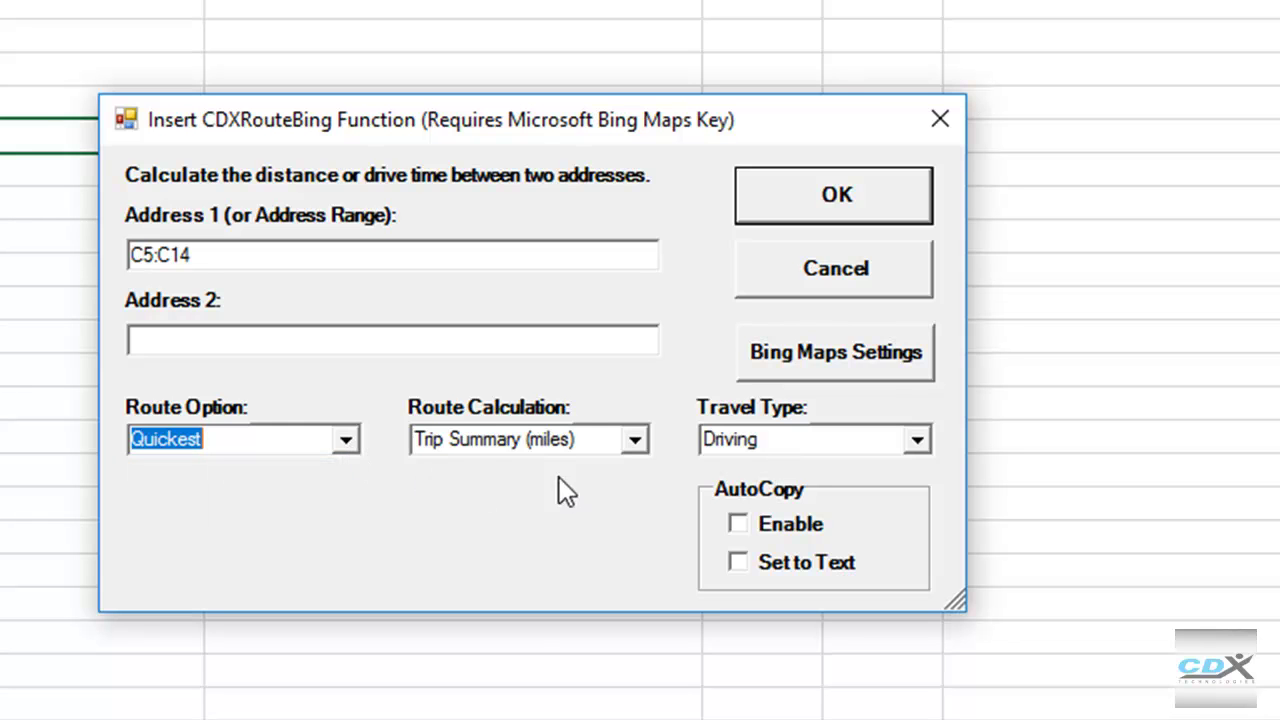
{"action": "left_click", "coordinate": [642, 443]}
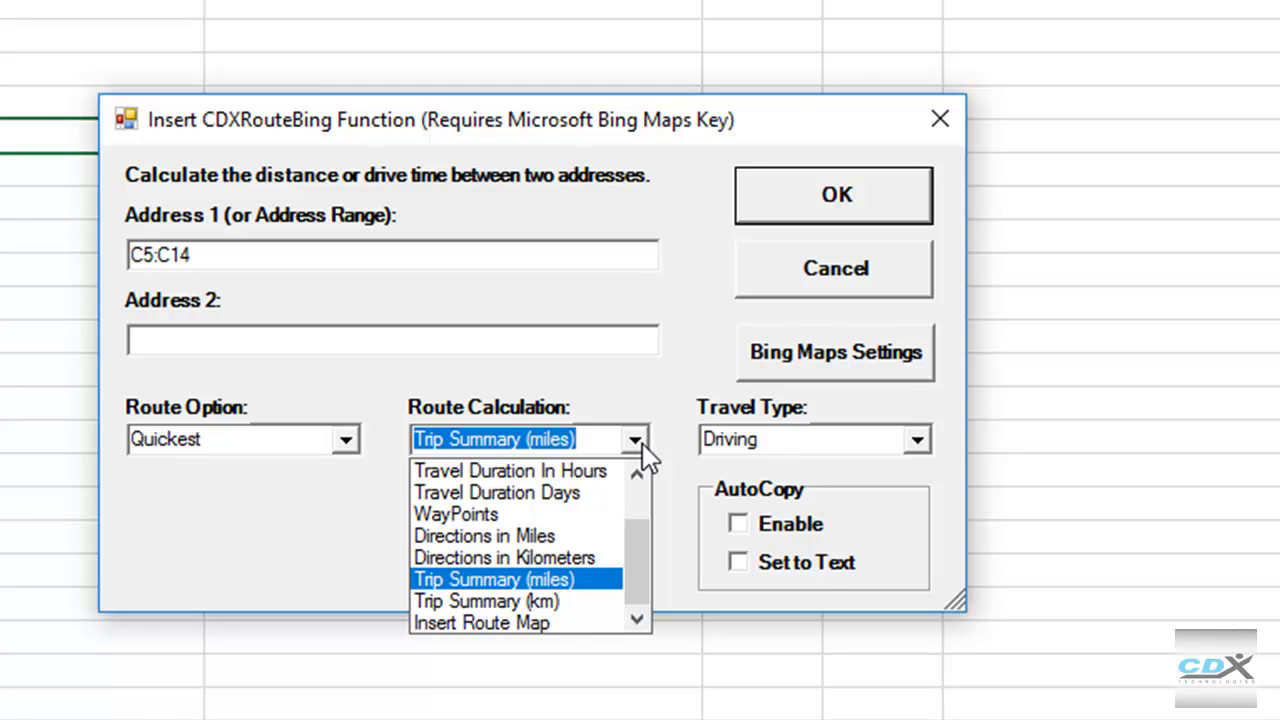
{"action": "left_click", "coordinate": [642, 443]}
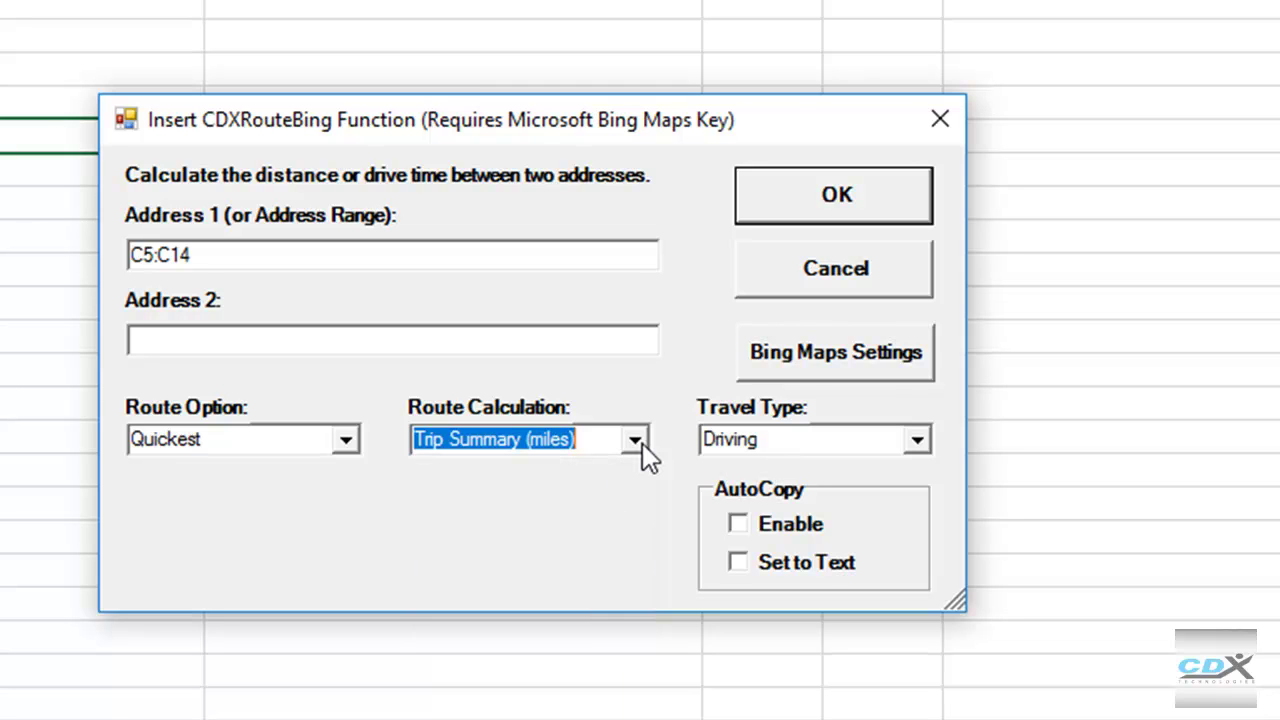
{"action": "left_click", "coordinate": [909, 443]}
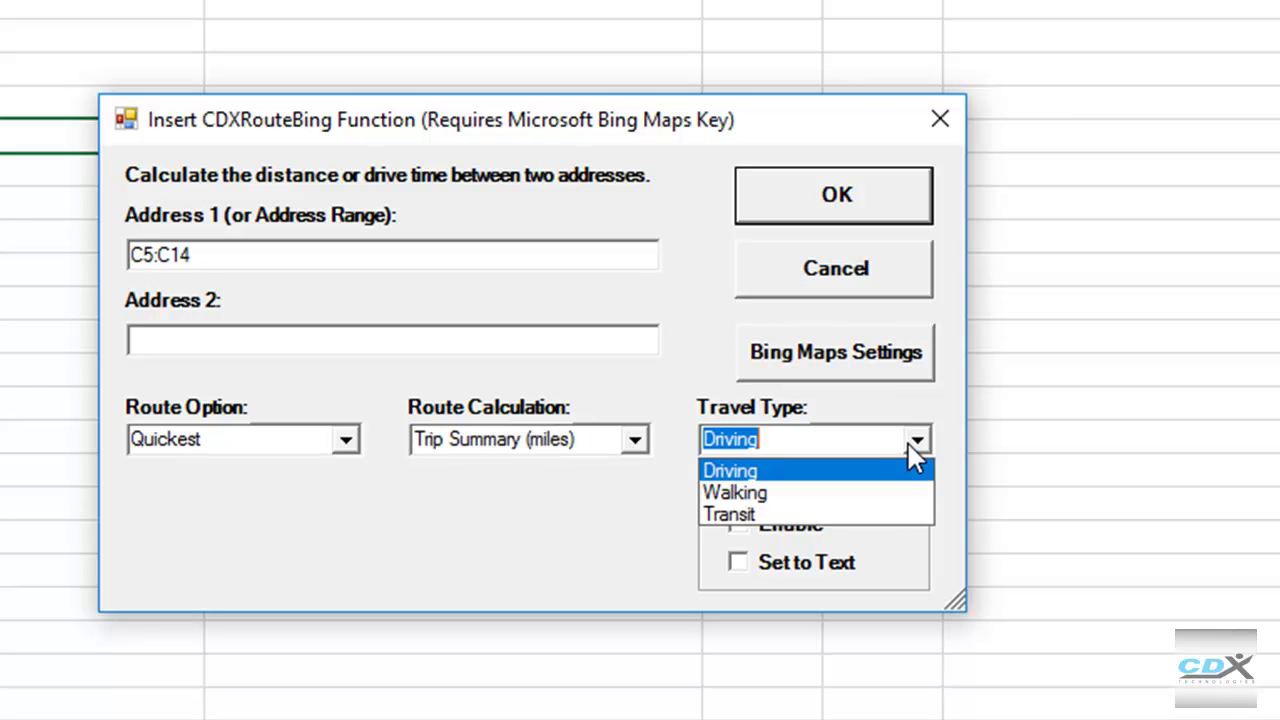
{"action": "left_click", "coordinate": [908, 443]}
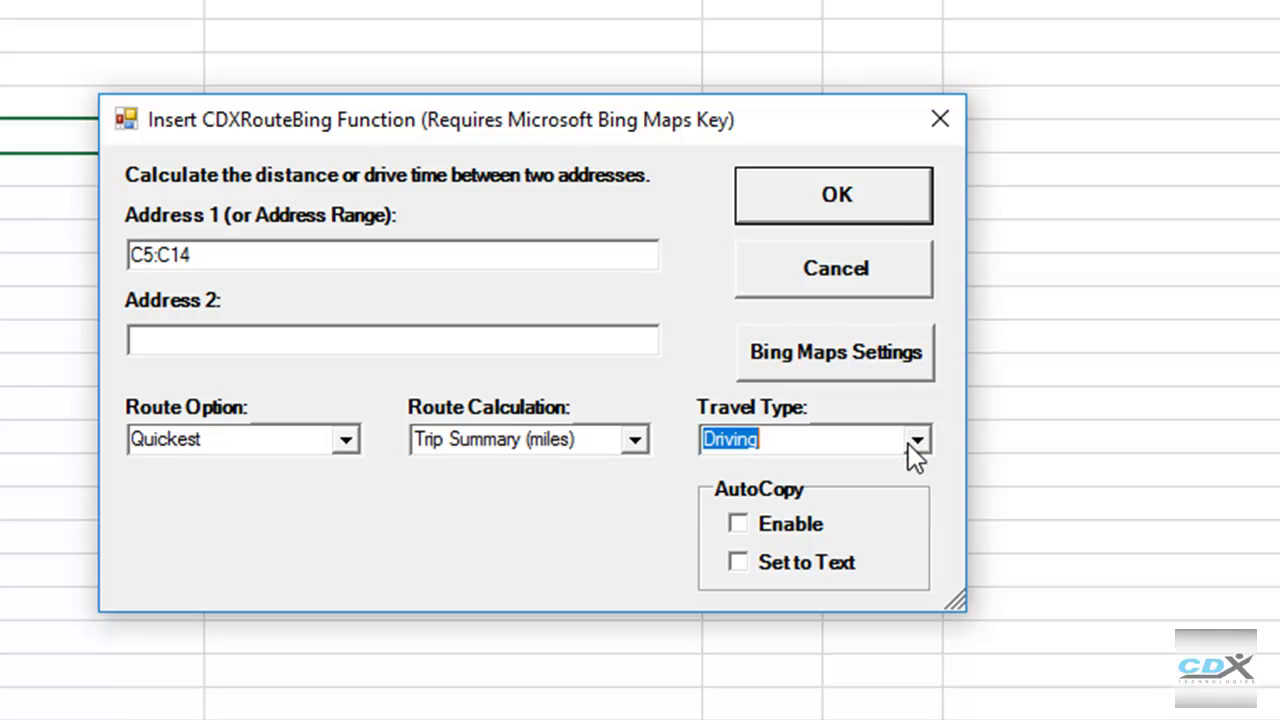
Step: Insert the trip summary and review the 92.38609 miles, 2.62389 hours and ten waypoints
{"action": "left_click", "coordinate": [886, 203]}
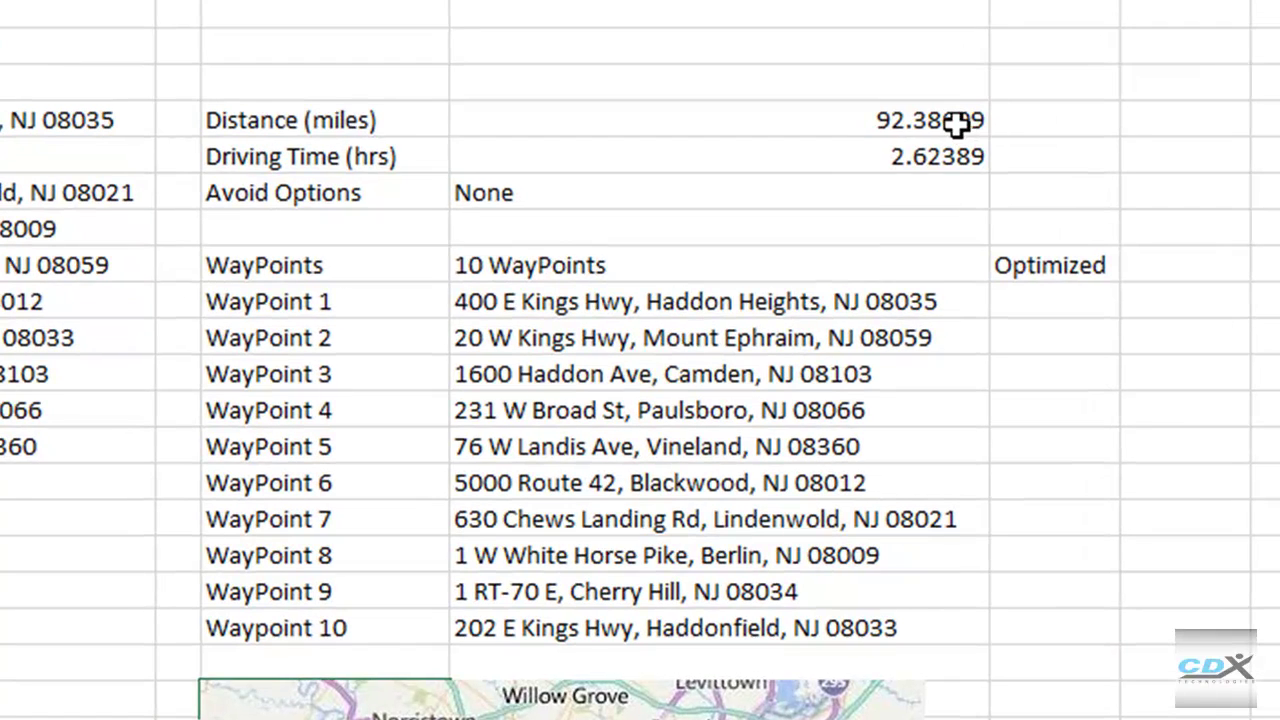
{"action": "left_click", "coordinate": [811, 315]}
{"action": "left_click", "coordinate": [950, 156]}
{"action": "left_click_drag", "start_coordinate": [937, 303], "coordinate": [915, 615]}
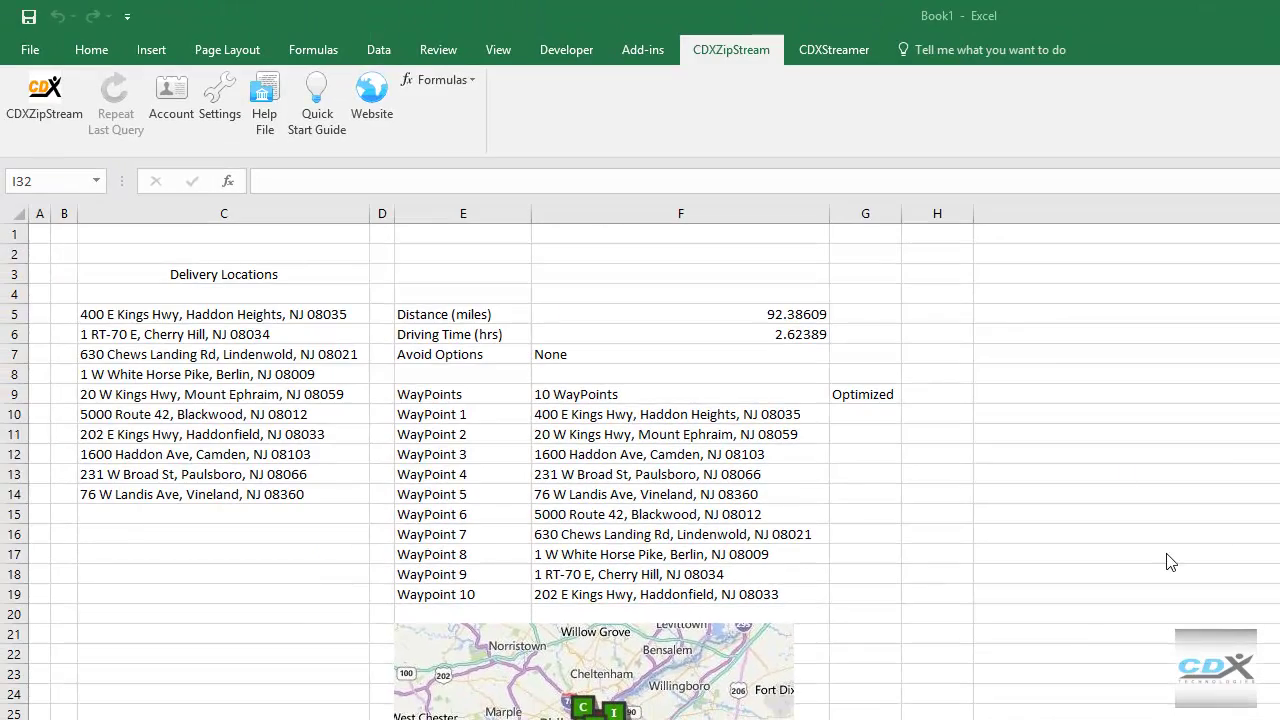
Step: Insert a CDXRouteBing function at I5 for C5:C14 returning Directions in Miles
{"action": "left_click", "coordinate": [1010, 318]}
{"action": "right_click", "coordinate": [1010, 318]}
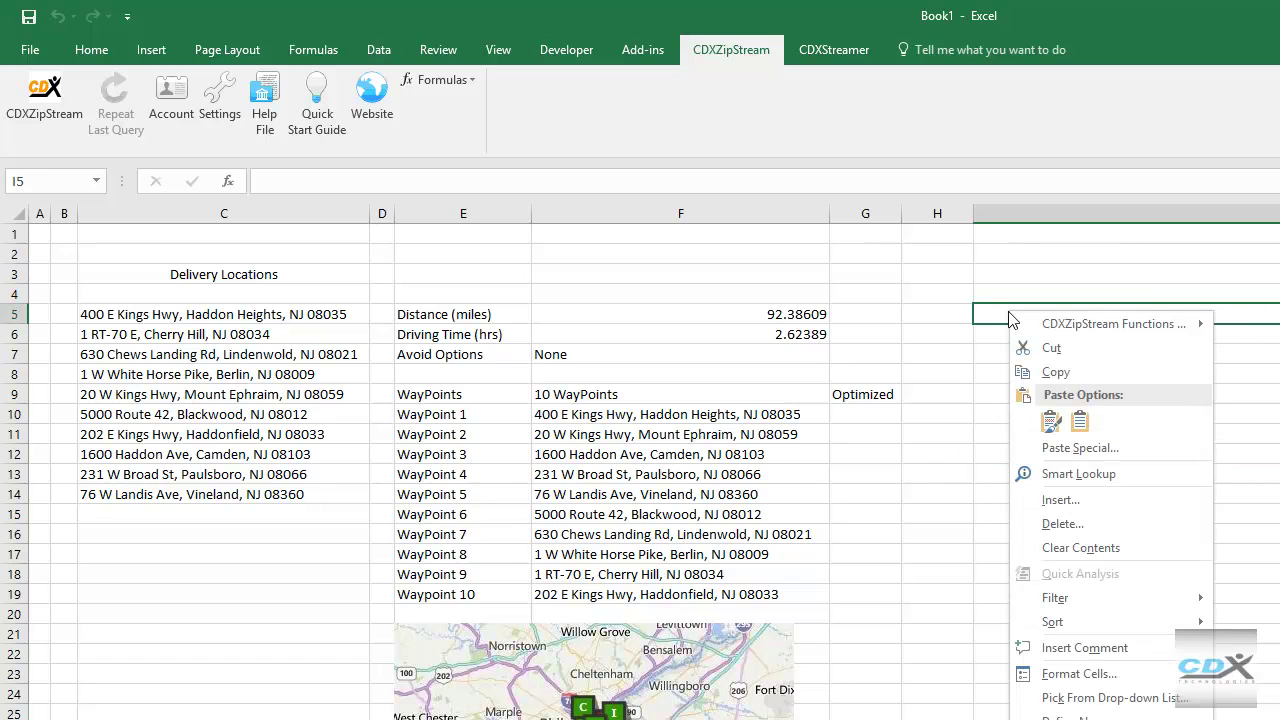
{"action": "mouse_move", "coordinate": [1084, 330]}
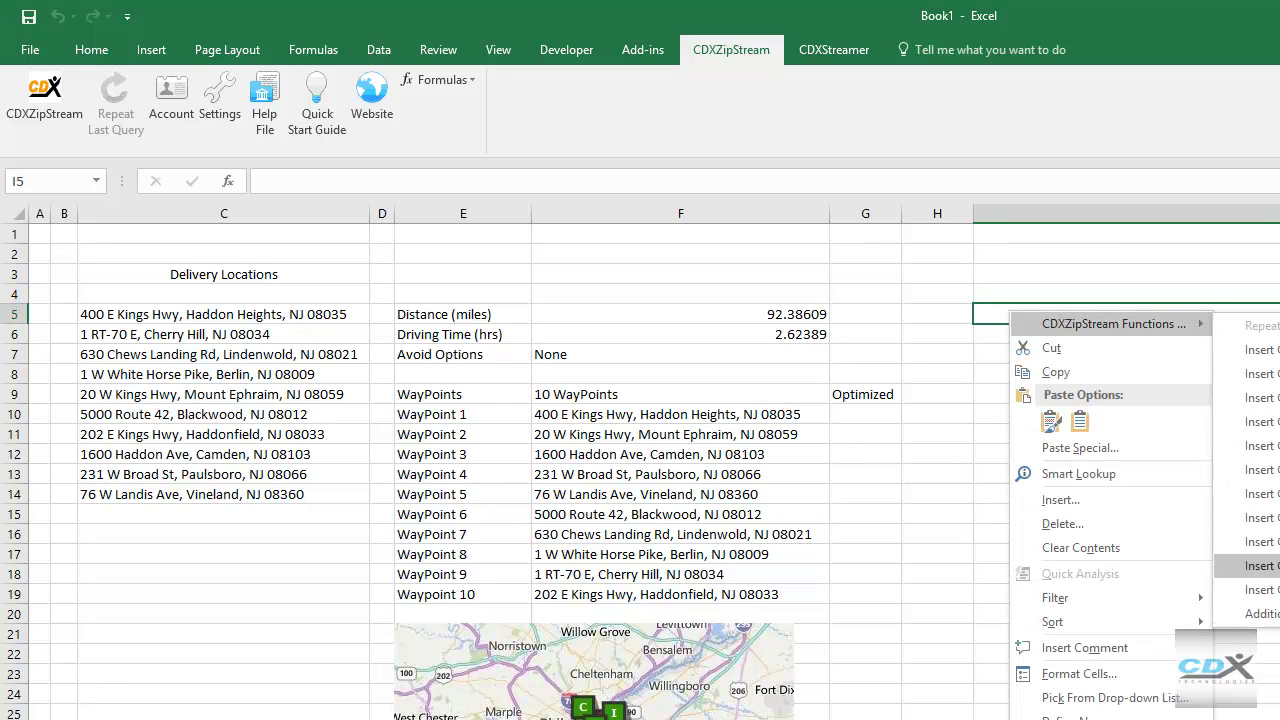
{"action": "left_click", "coordinate": [1250, 590]}
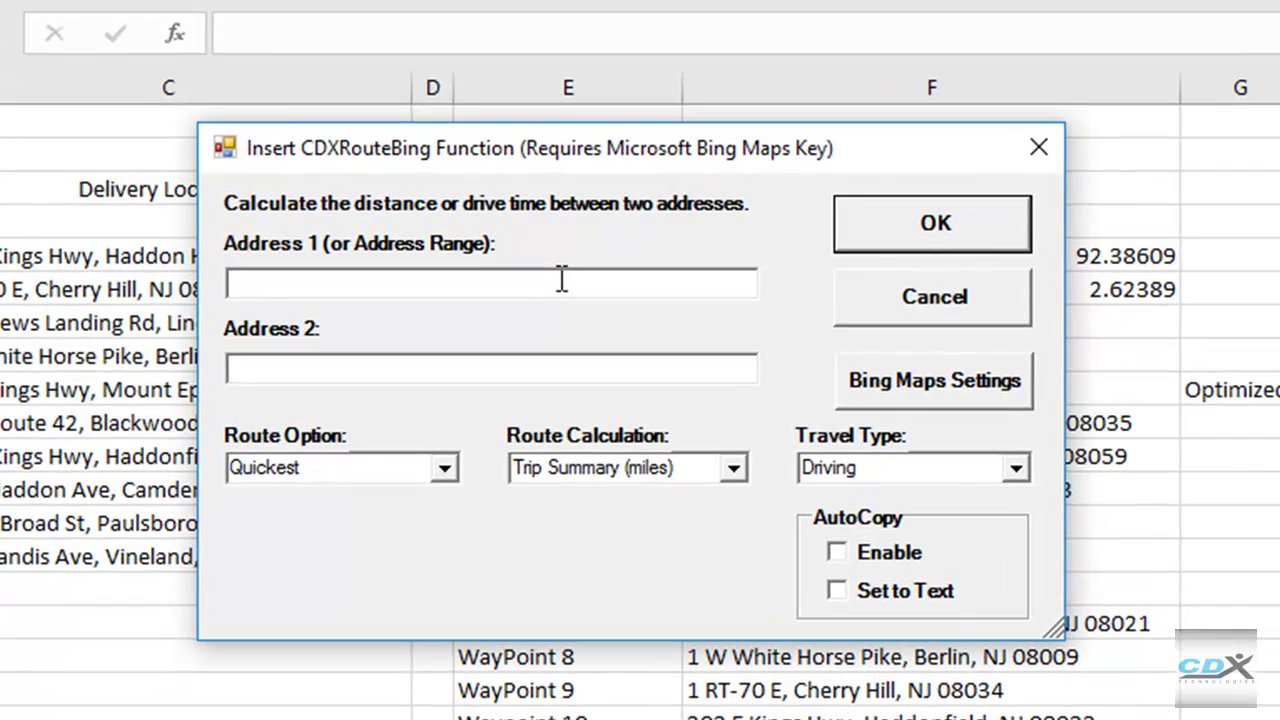
{"action": "type", "text": "C5:C14"}
{"action": "left_click", "coordinate": [733, 468]}
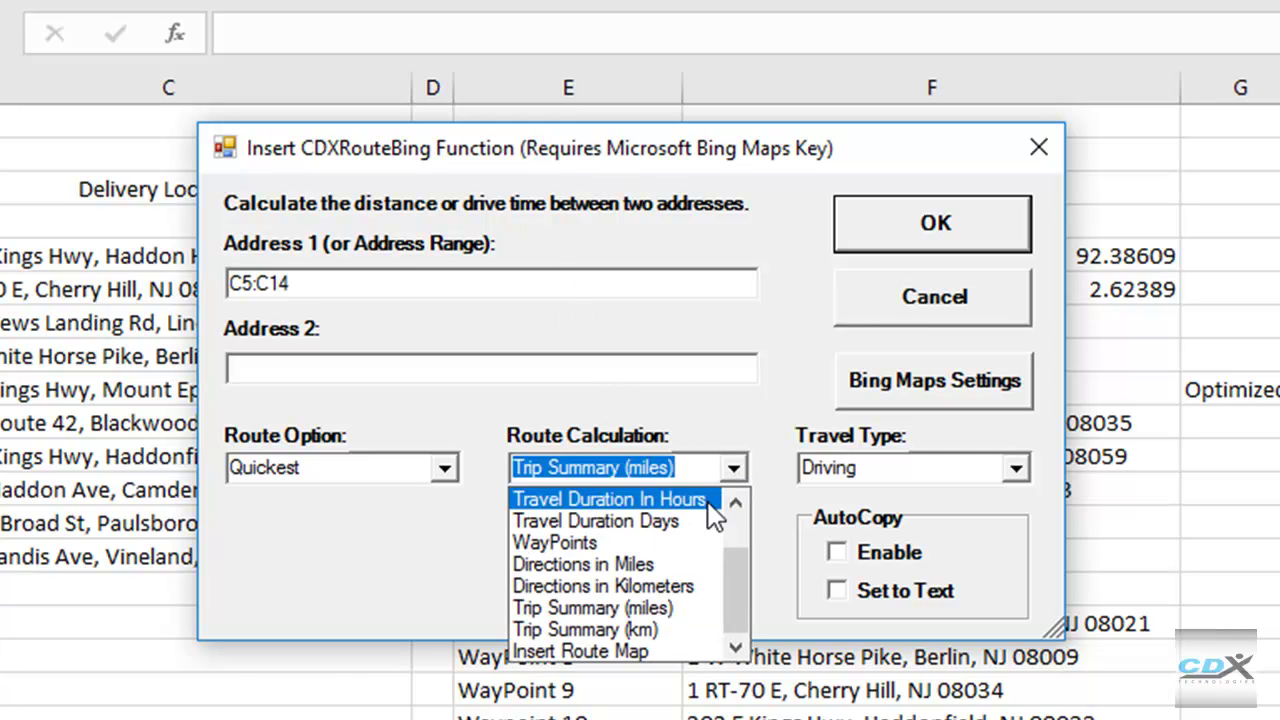
{"action": "left_click", "coordinate": [691, 563]}
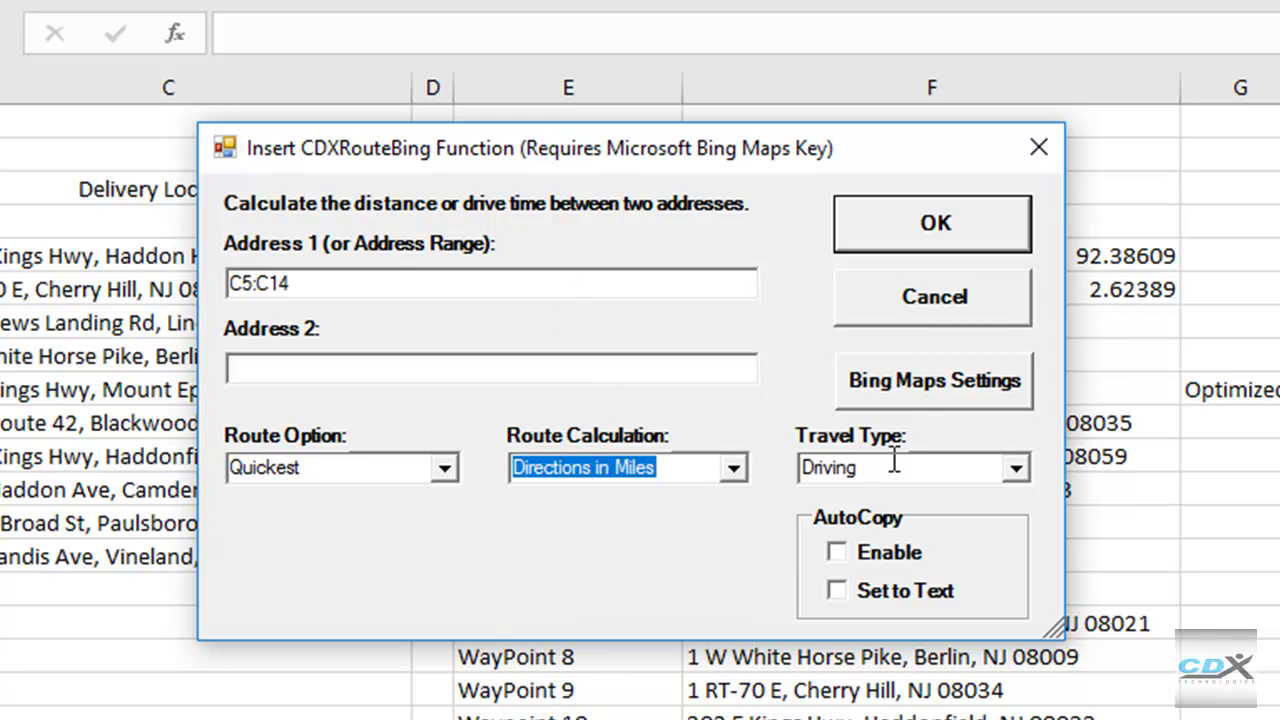
{"action": "left_click", "coordinate": [1003, 234]}
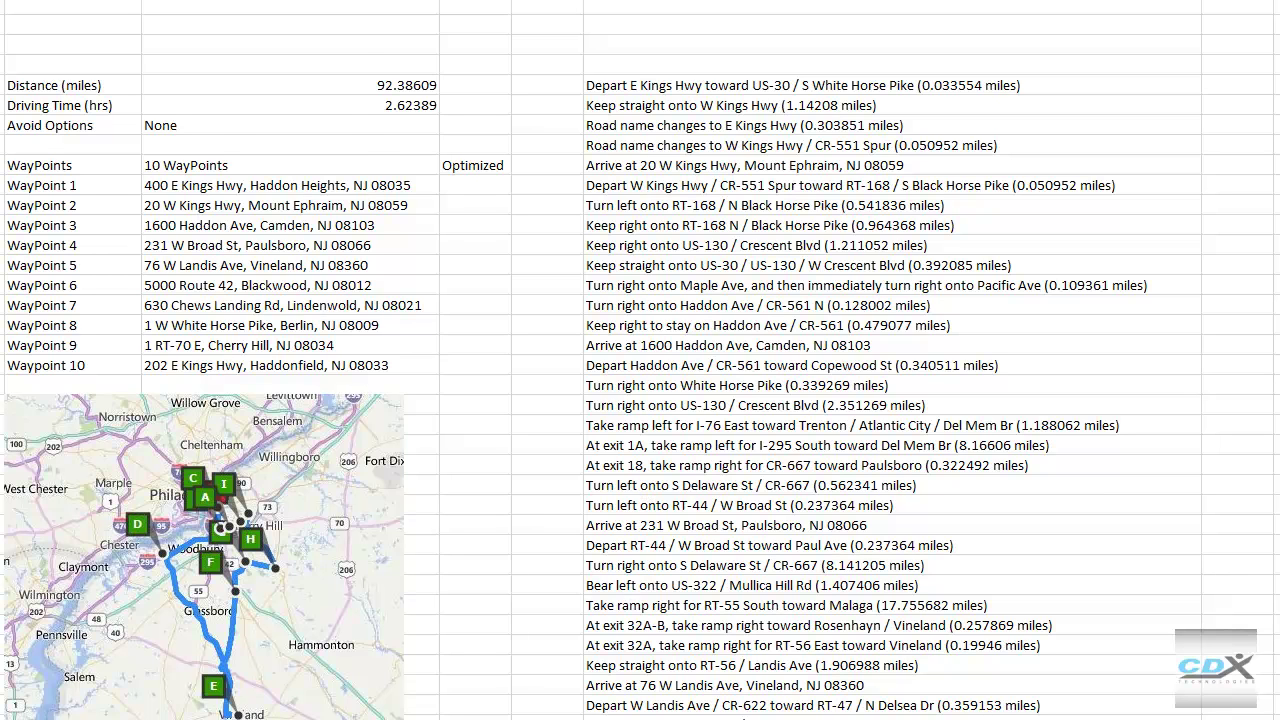
Step: Bring up the CDXZipStream Functions submenu from a cell's shortcut menu
{"action": "right_click", "coordinate": [213, 66]}
{"action": "mouse_move", "coordinate": [320, 78]}
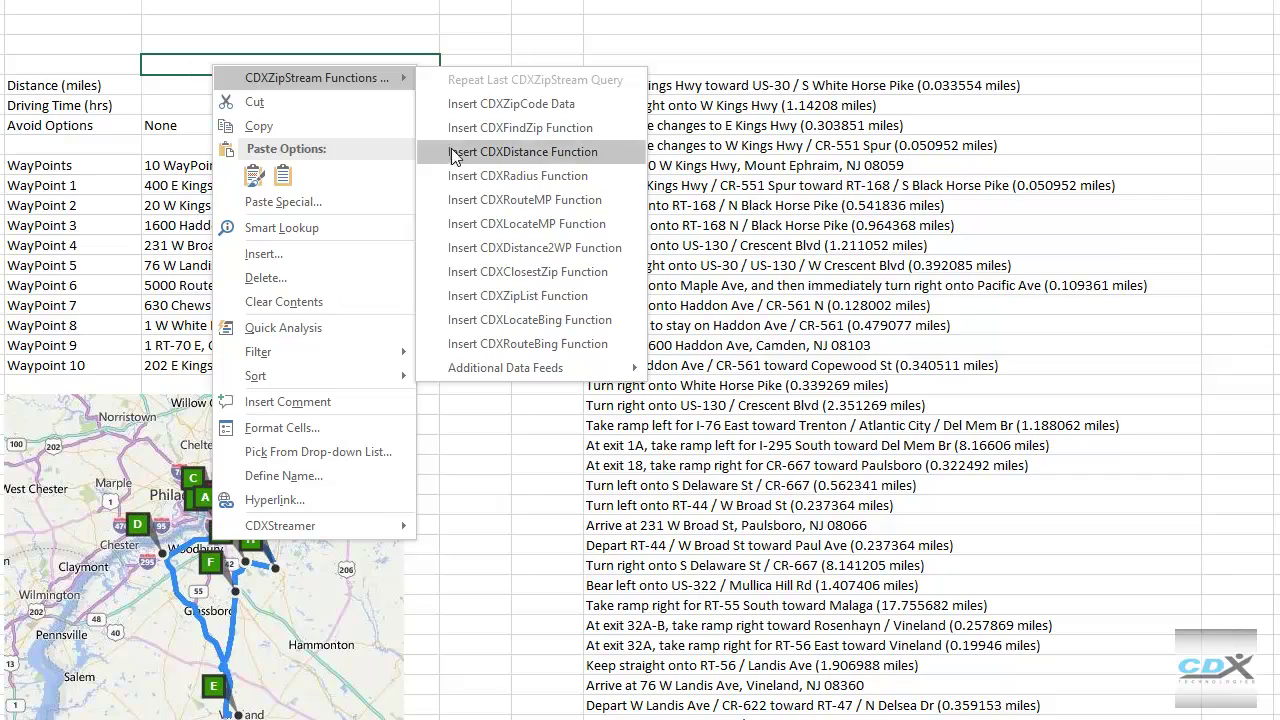
Step: Open Bing Maps Settings from the CDXRouteBing insert option and avoid highways
{"action": "left_click", "coordinate": [578, 344]}
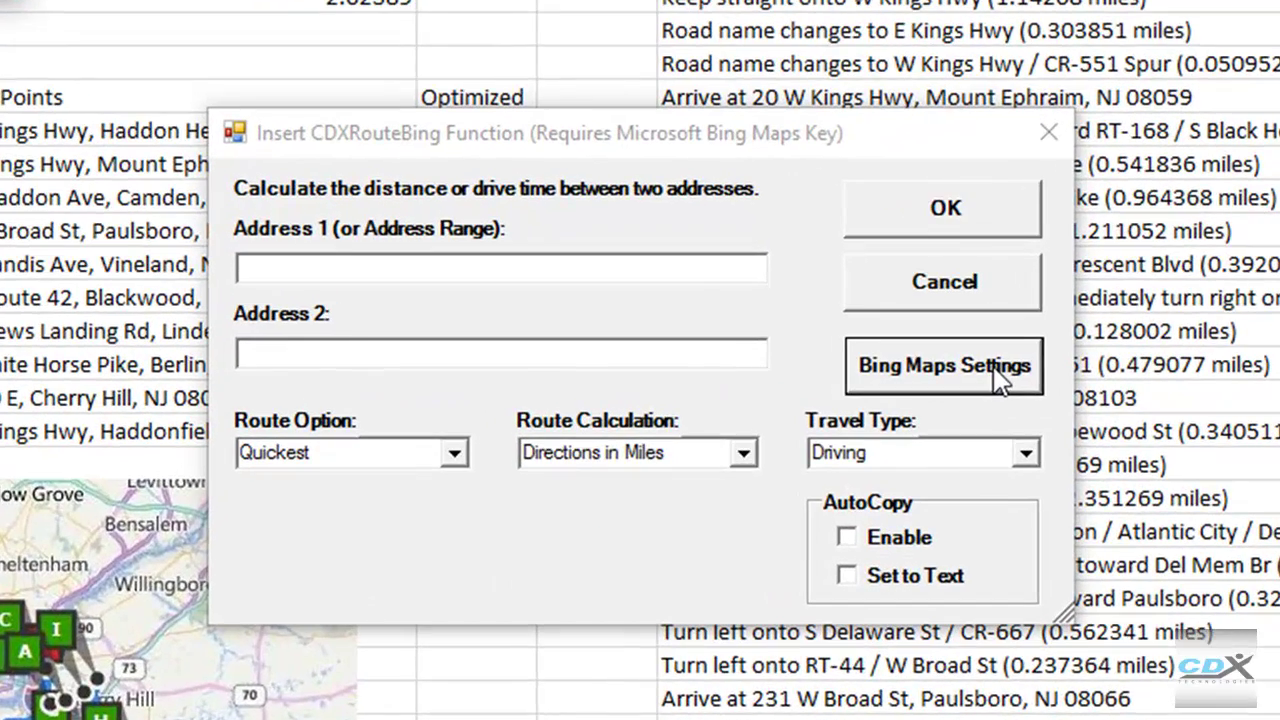
{"action": "left_click", "coordinate": [944, 366]}
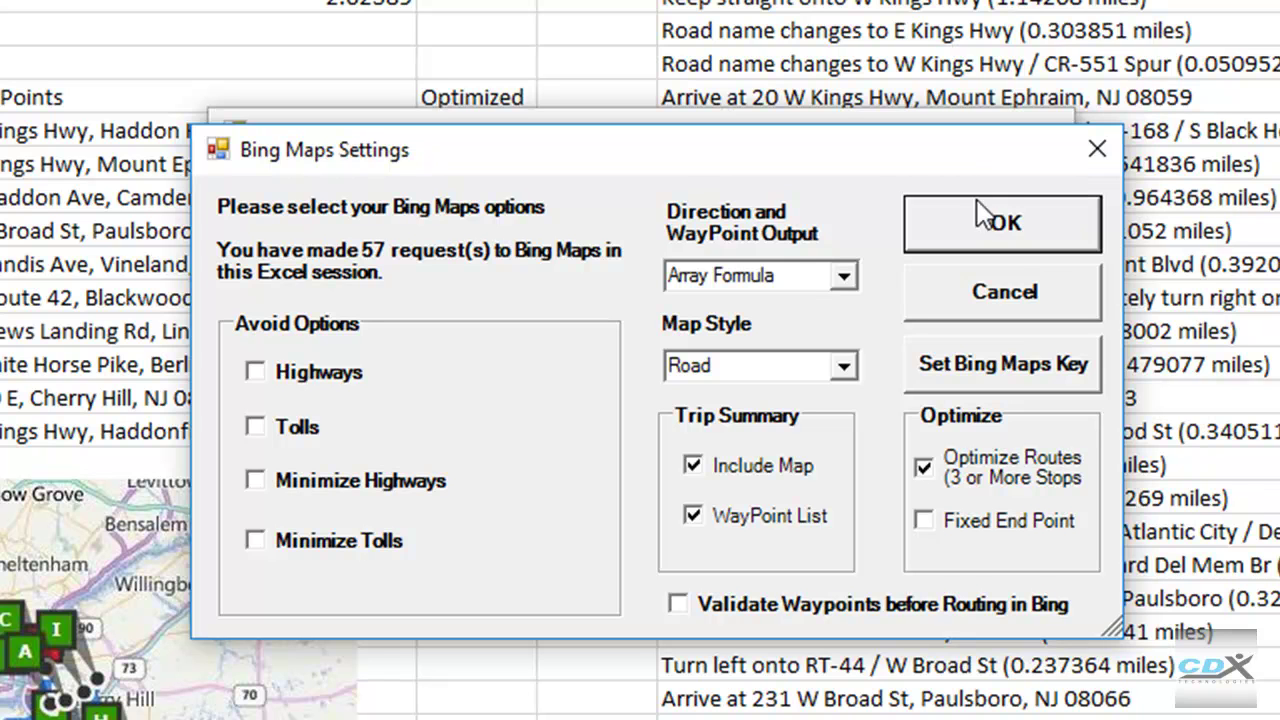
{"action": "left_click", "coordinate": [257, 370]}
Step: Keep Array Formula output and Road map style, enable Validate Waypoints, leave end point unfixed
{"action": "left_click", "coordinate": [853, 275]}
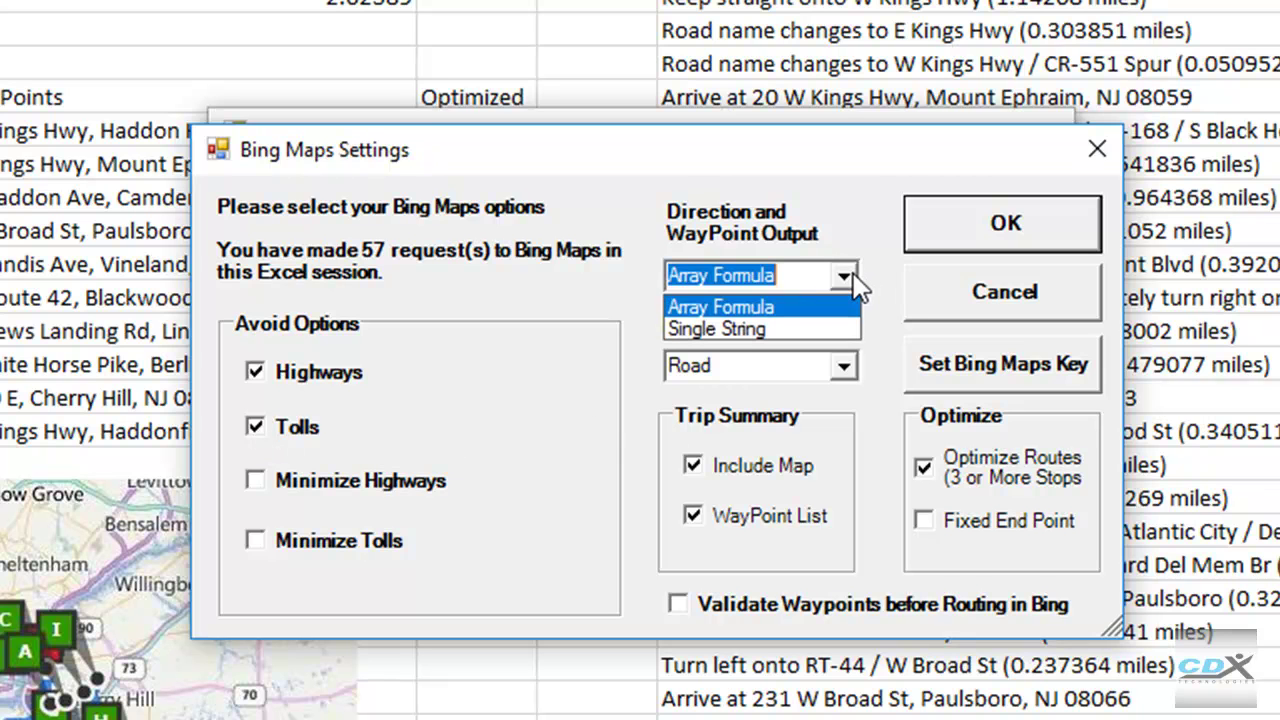
{"action": "left_click", "coordinate": [853, 275]}
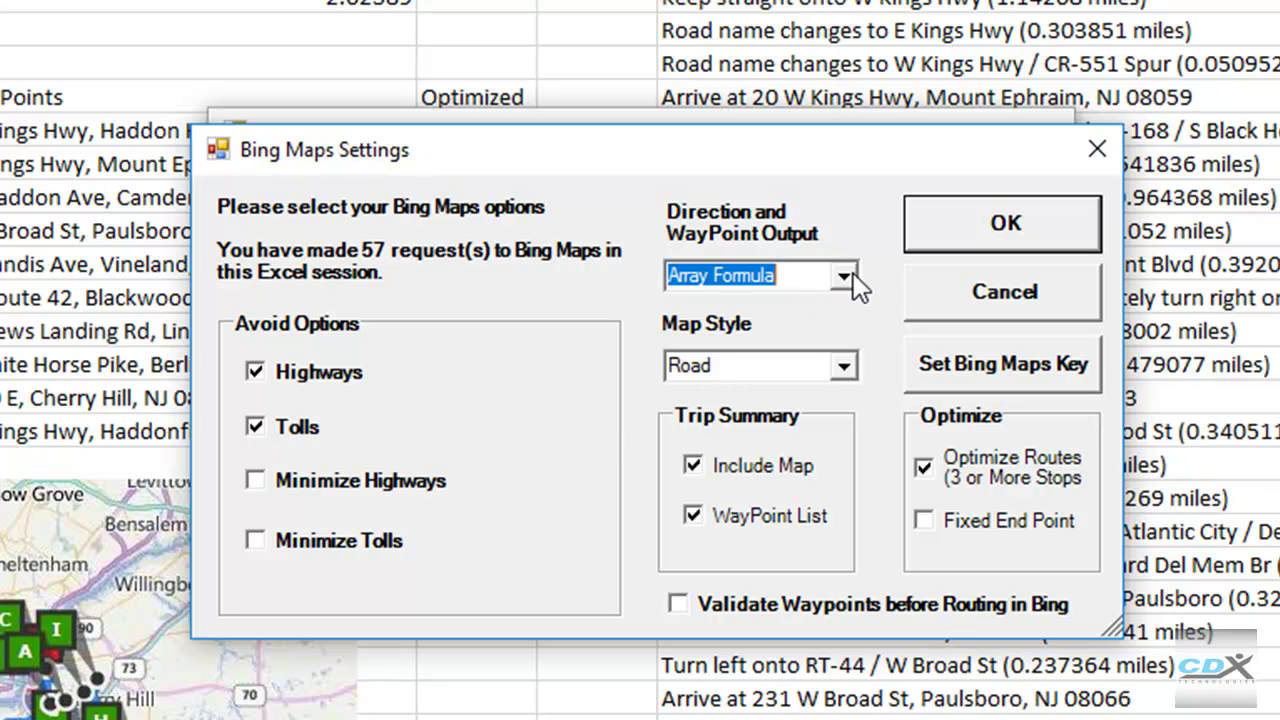
{"action": "left_click", "coordinate": [845, 367]}
{"action": "left_click", "coordinate": [845, 368]}
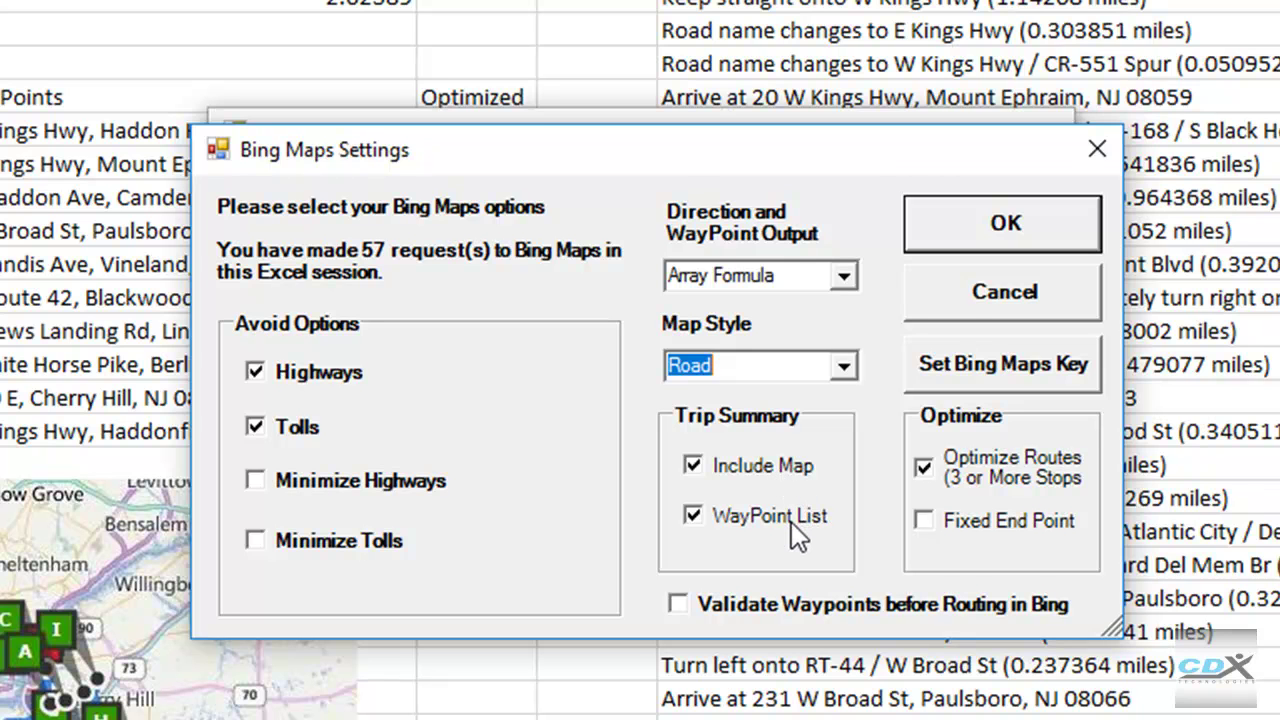
{"action": "left_click", "coordinate": [679, 605]}
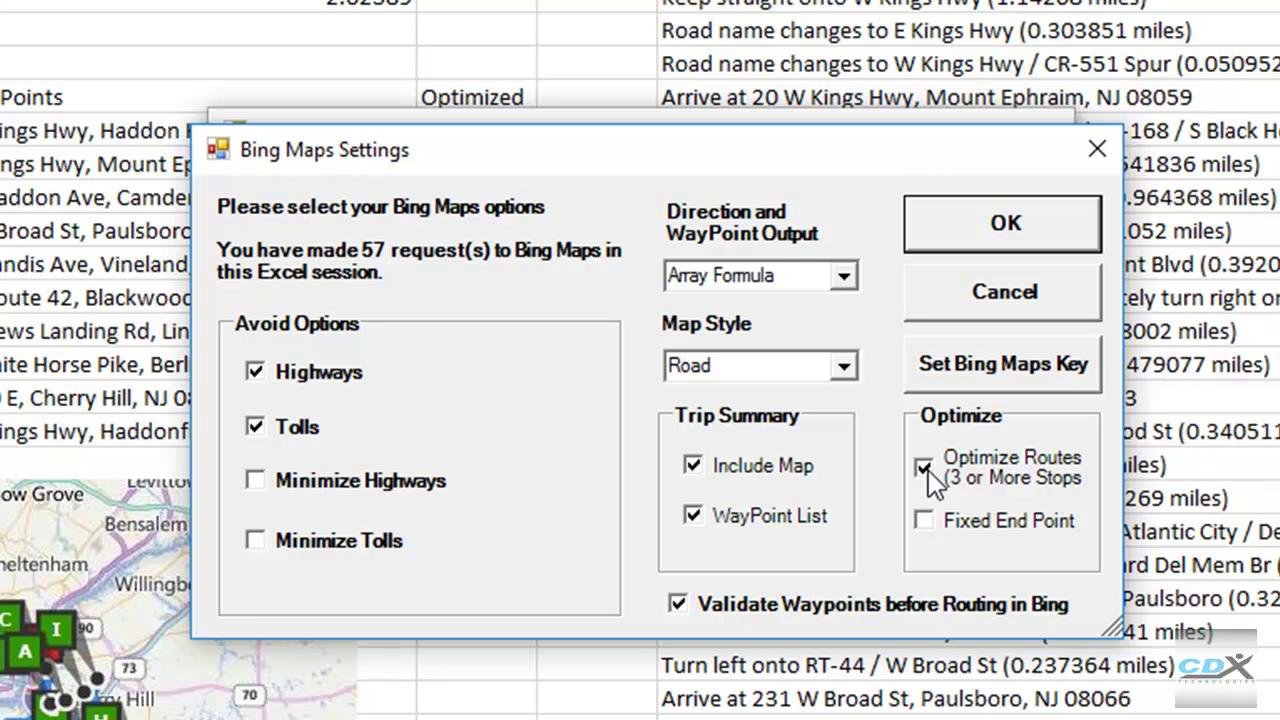
{"action": "left_click", "coordinate": [924, 523]}
{"action": "left_click", "coordinate": [930, 540]}
Step: Open the Set Bing Maps Key prompt from Bing Maps Settings
{"action": "left_click", "coordinate": [1040, 373]}
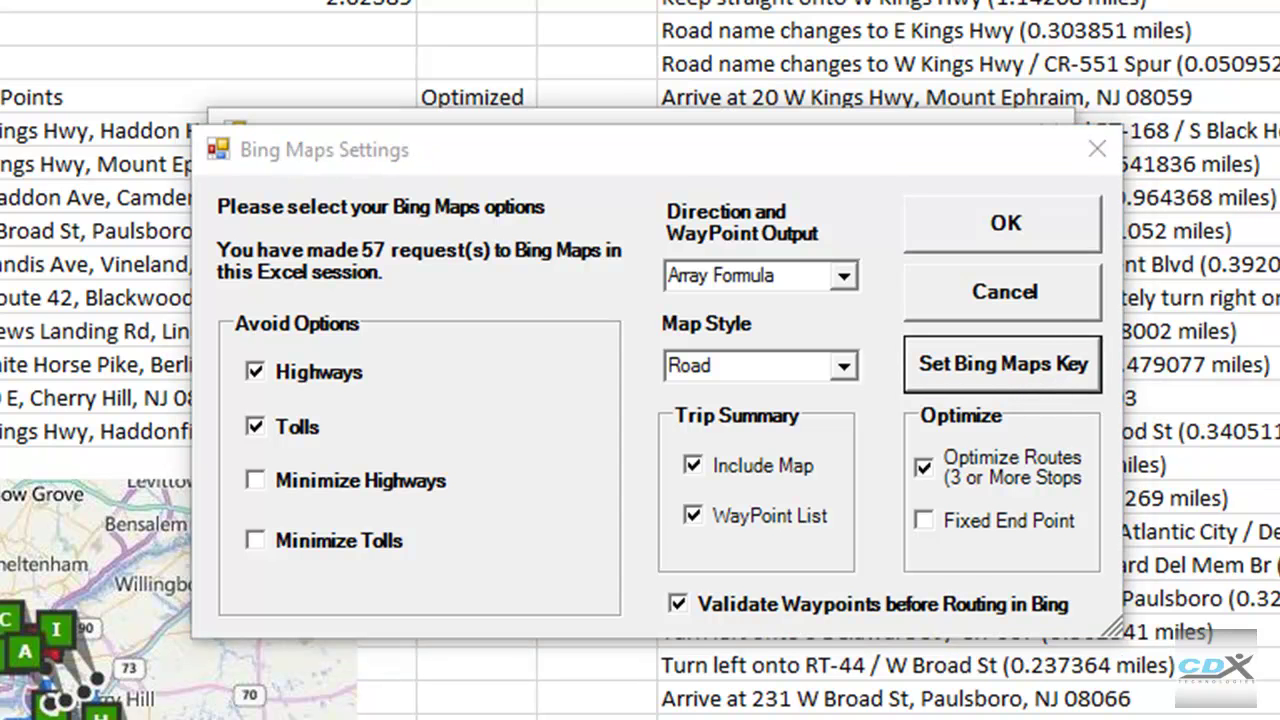